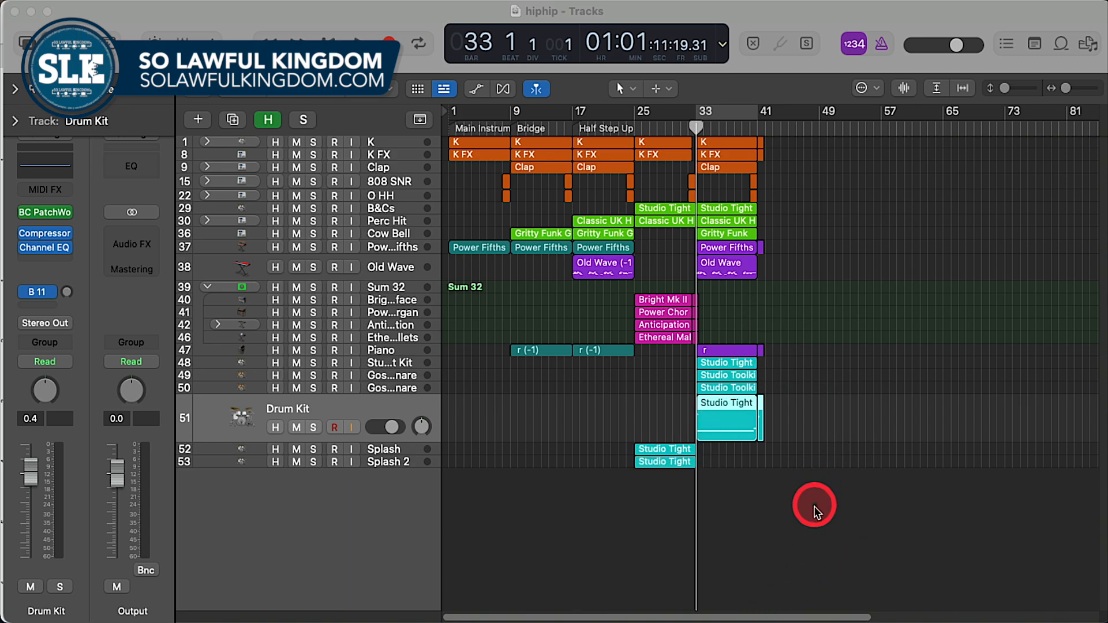
Step: Play the arrangement section that starts at bar 33
left_click(777, 516)
key("space")
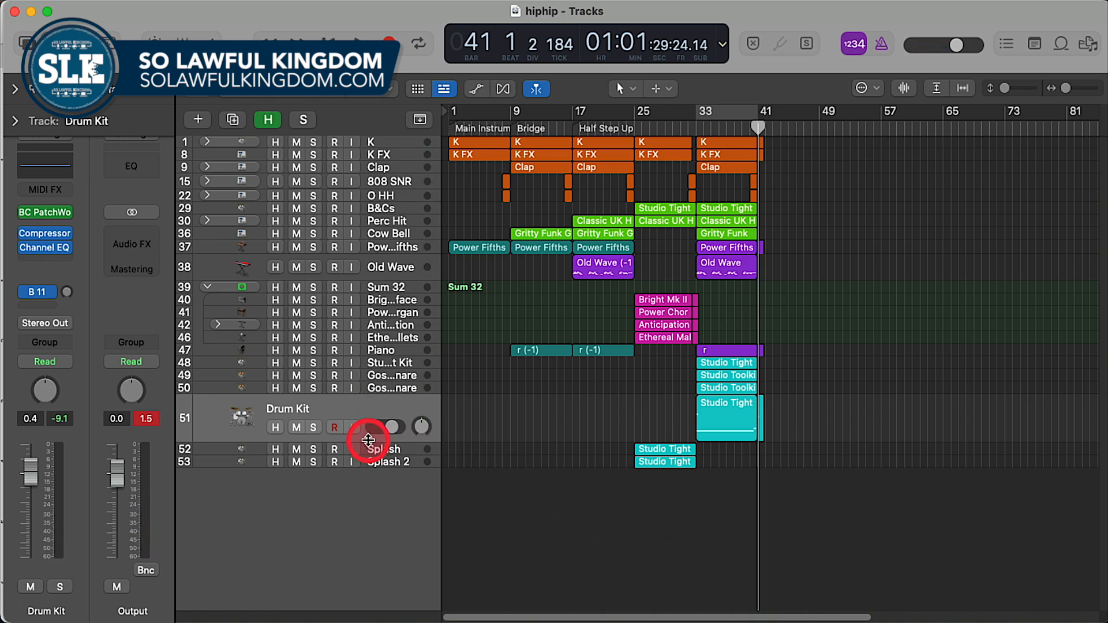
Step: Shrink the Drum Kit track row and enlarge the two Gospel Snare rows, tracks 49 and 50
left_click_drag(371, 440, 394, 390)
left_click(397, 380)
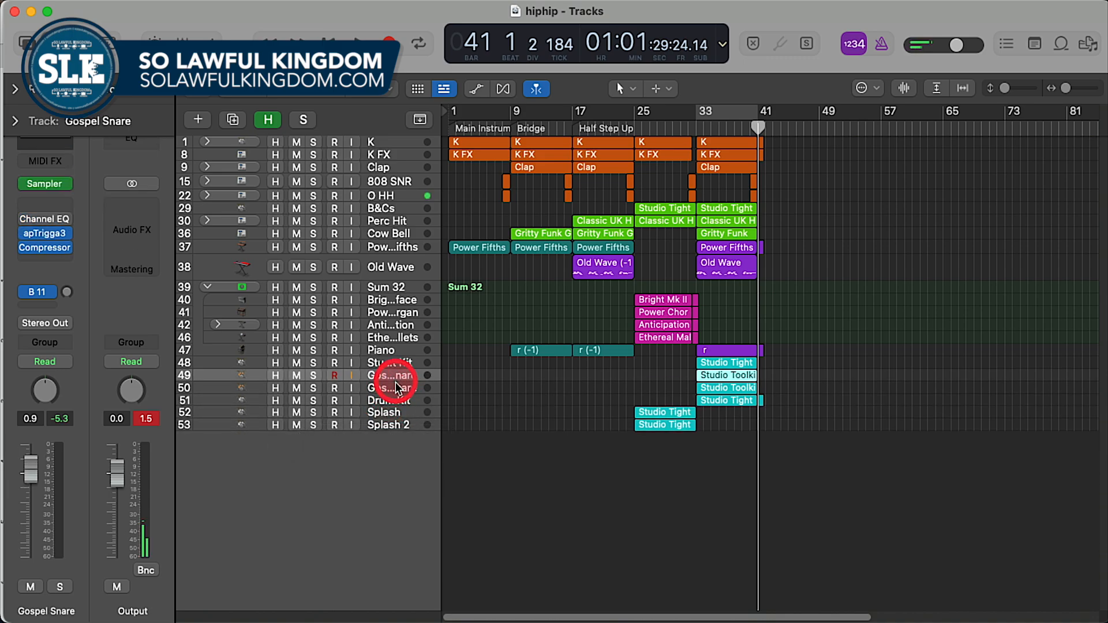
left_click(242, 388)
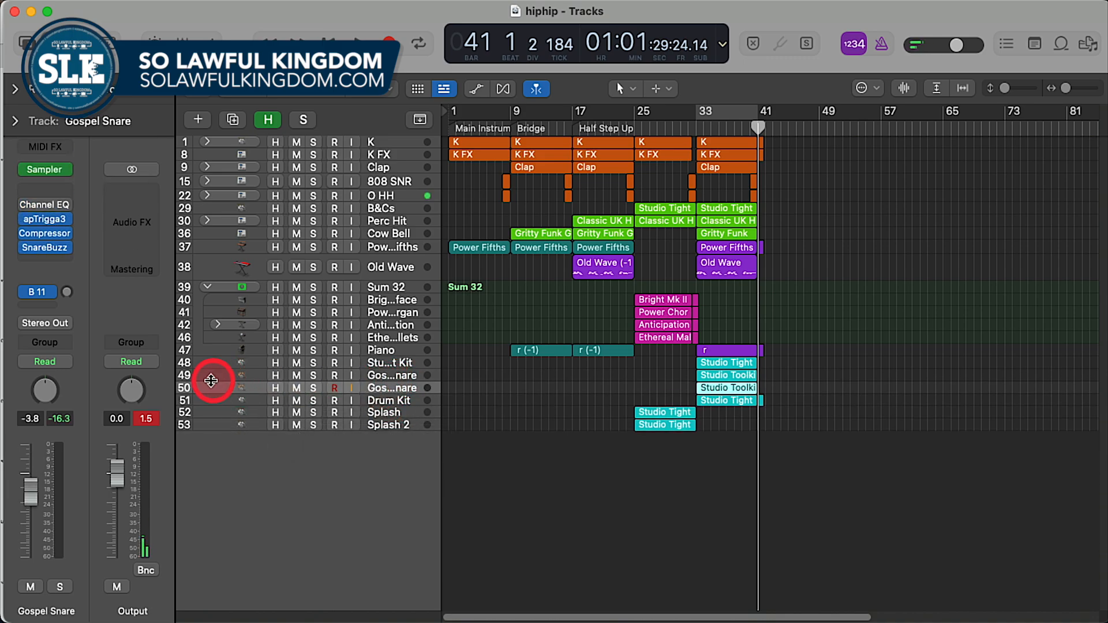
left_click_drag(179, 382, 198, 514)
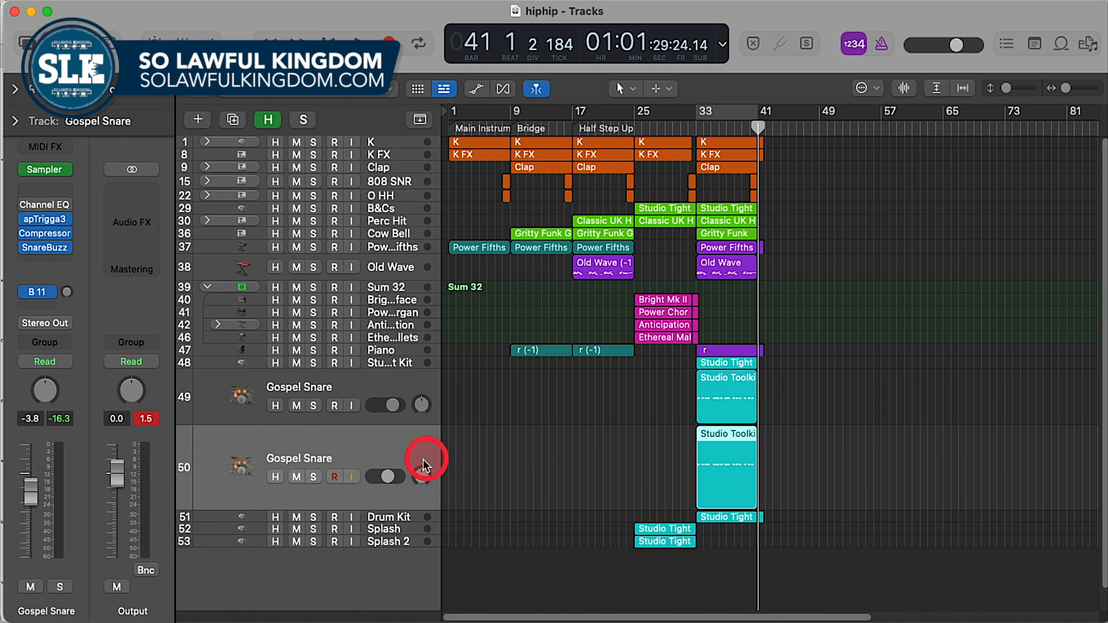
Step: Solo the Gospel Snare on track 49, turn on the cycle range from bar 33 to 41 and play it
left_click(392, 390)
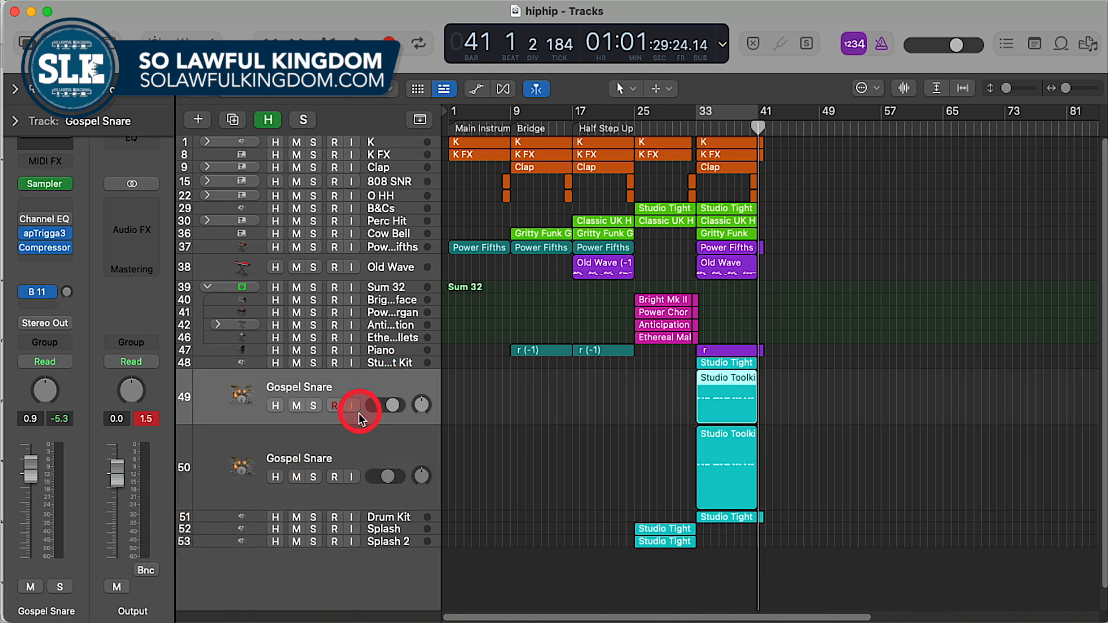
left_click(314, 405)
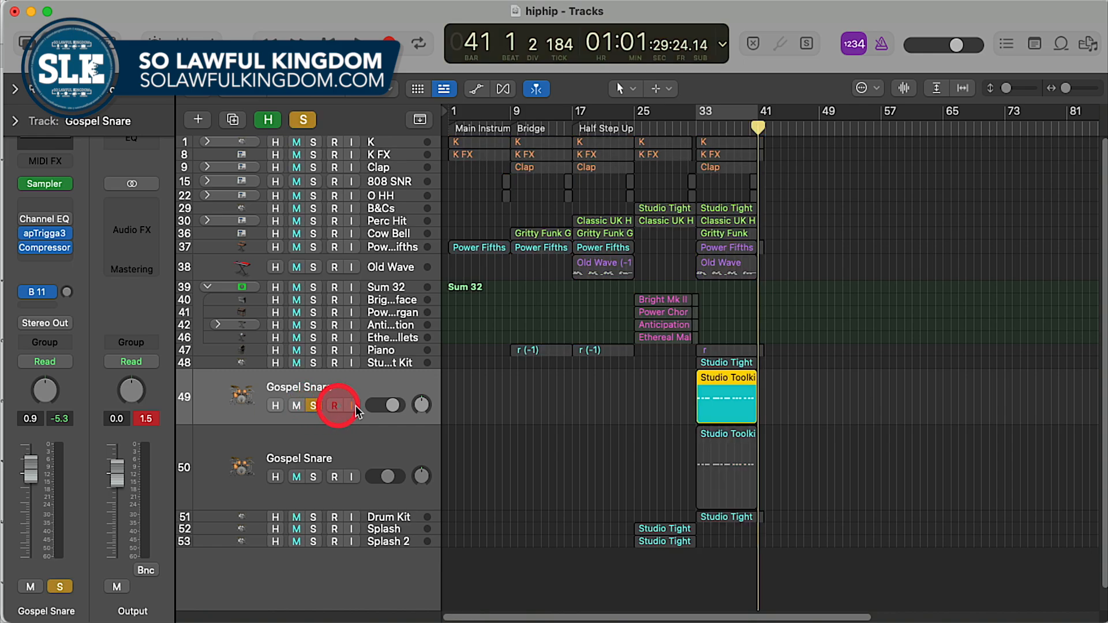
left_click(725, 121)
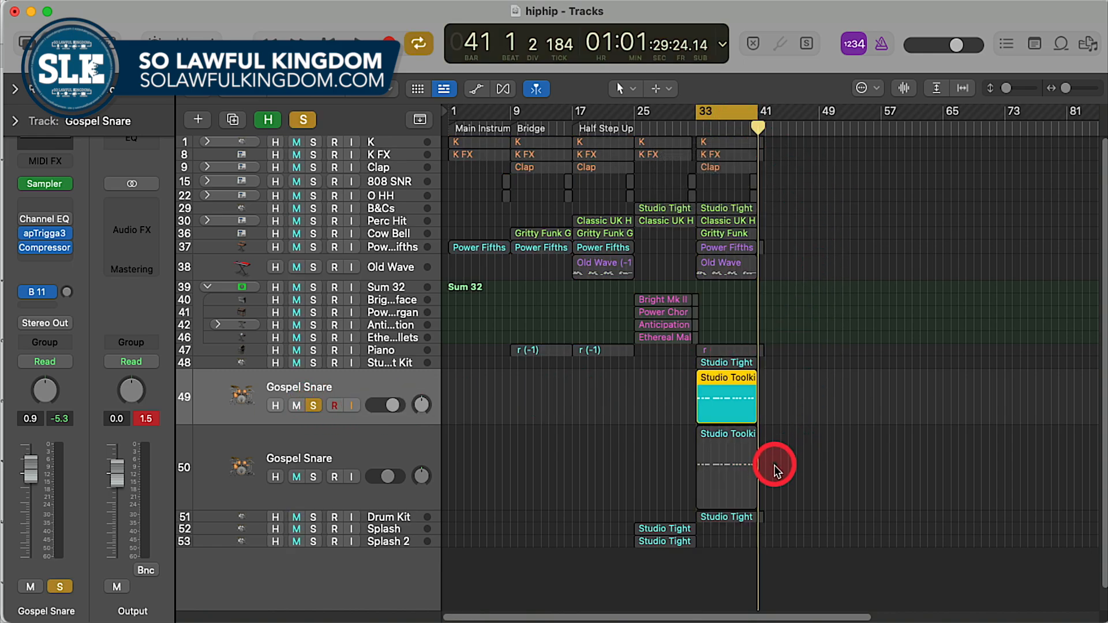
key("space")
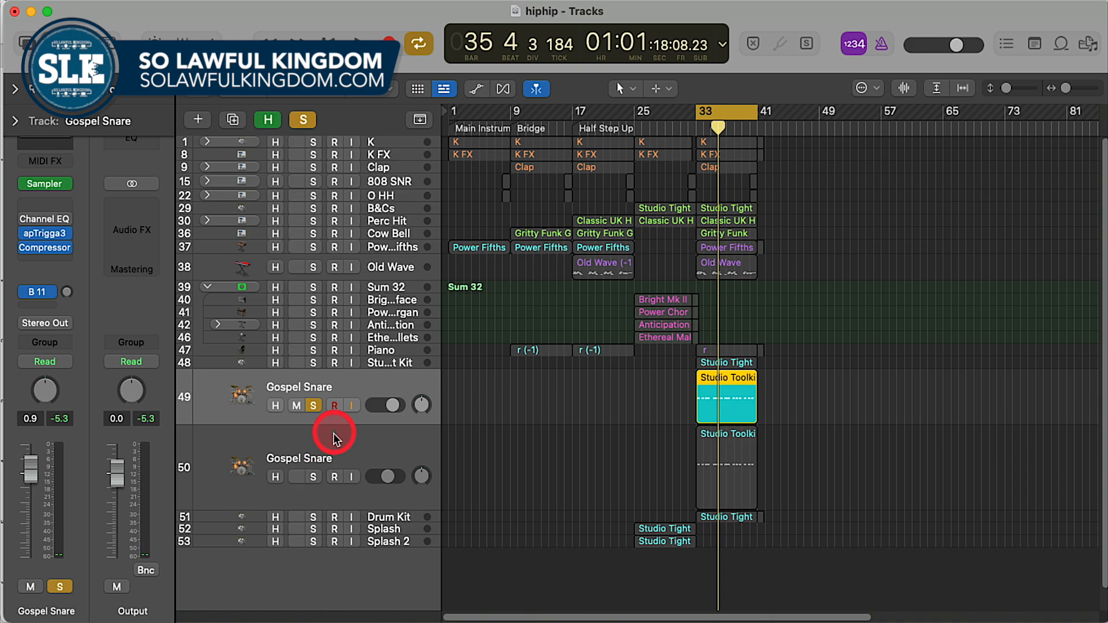
Step: Open the apTrigga3 plug-in on Gospel Snare track 49 to check its trigger settings, and close it
left_click(36, 237)
left_click(454, 318)
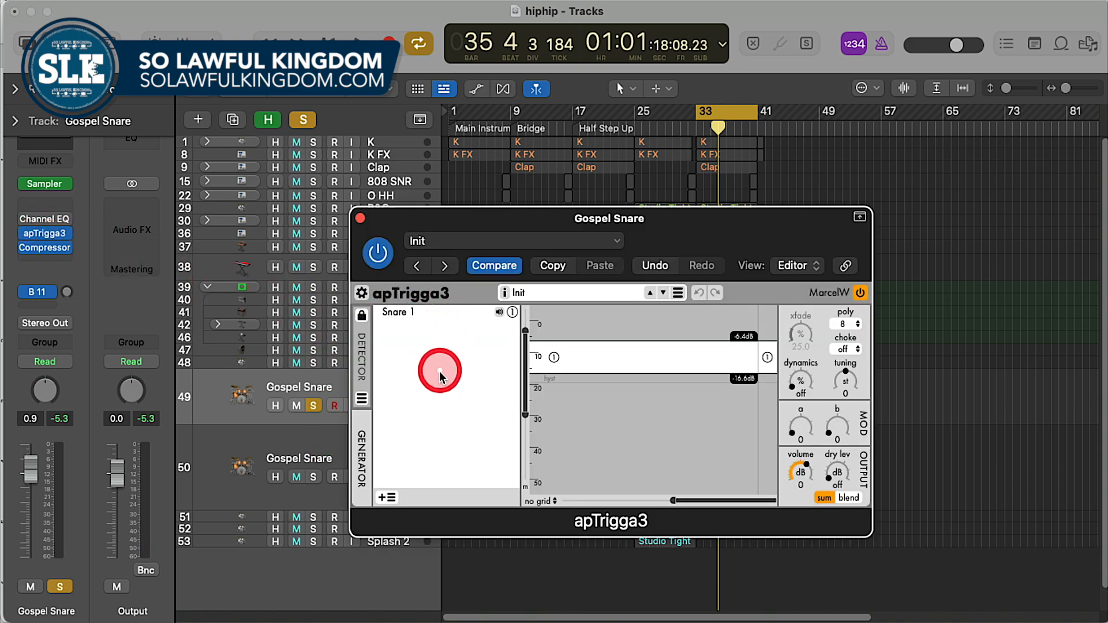
left_click(360, 218)
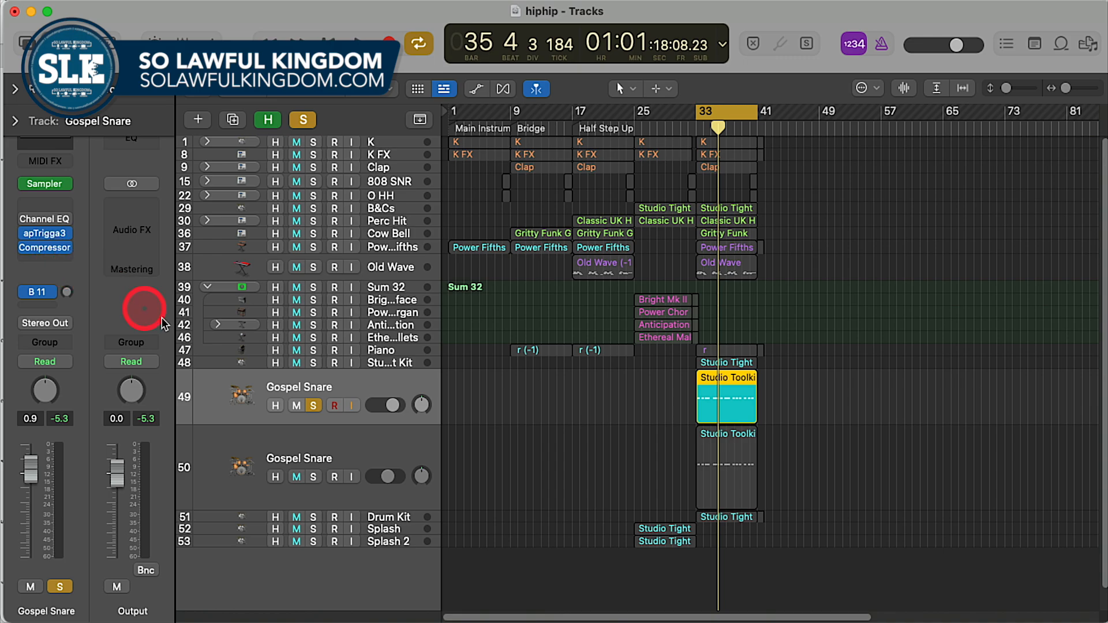
Step: Select Gospel Snare track 50 and open its SnareBuzz plug-in, placing the window clear of the track solo controls
left_click(376, 469)
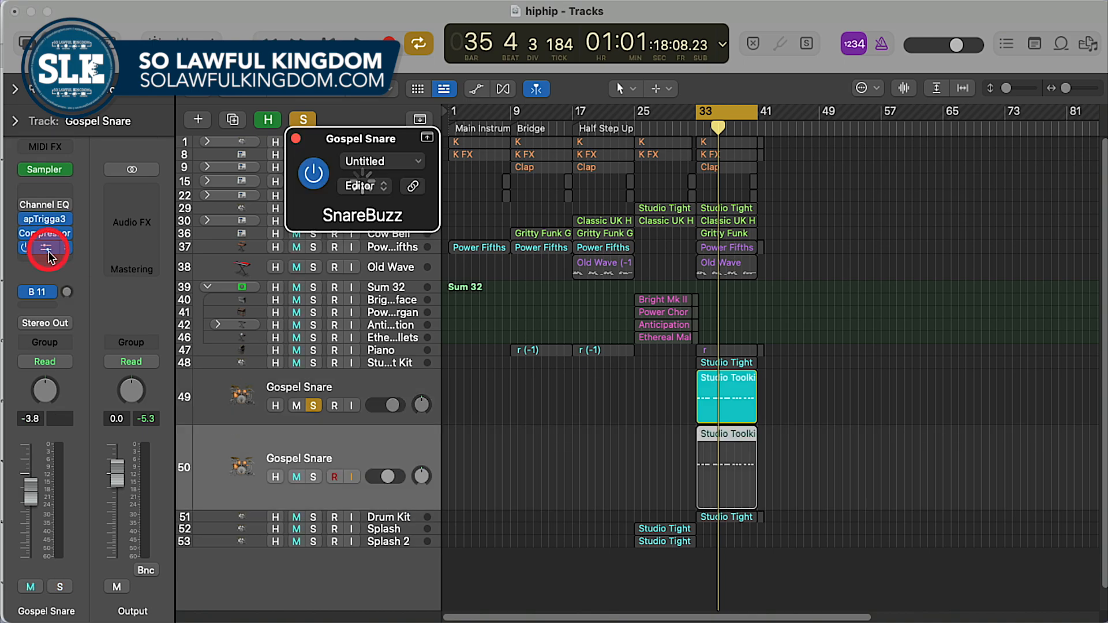
left_click(46, 250)
left_click(46, 251)
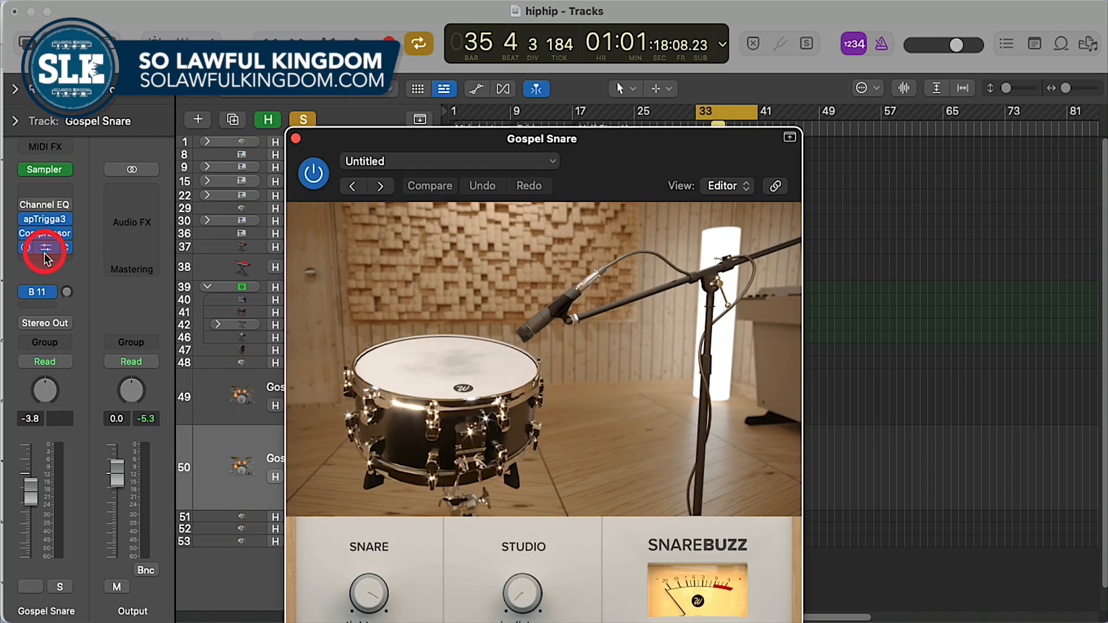
left_click_drag(659, 157, 670, 62)
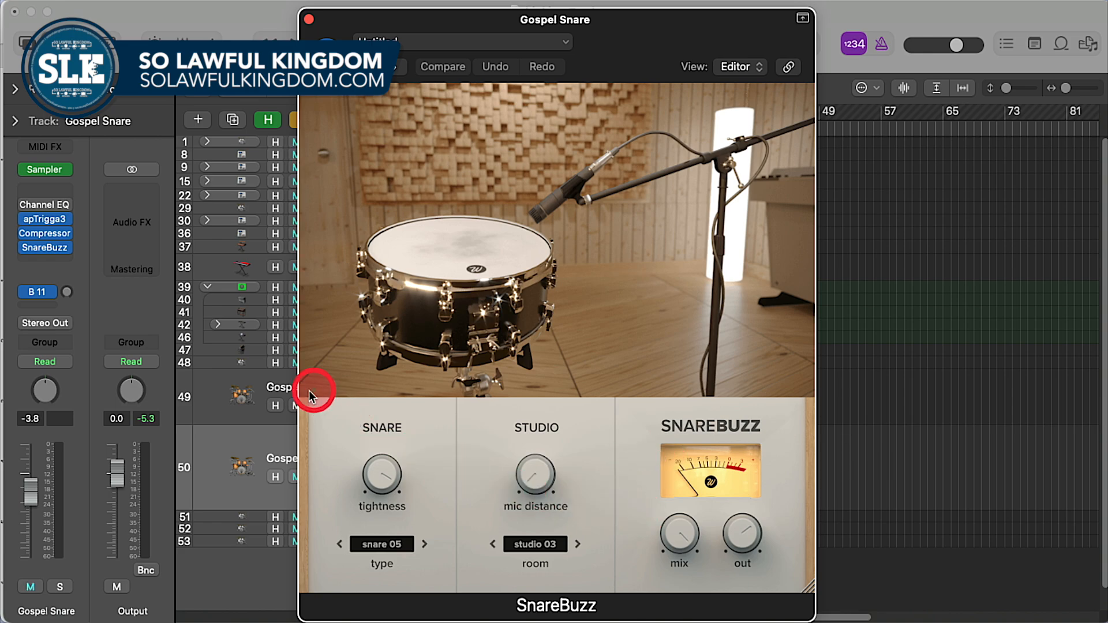
left_click_drag(494, 23, 608, 23)
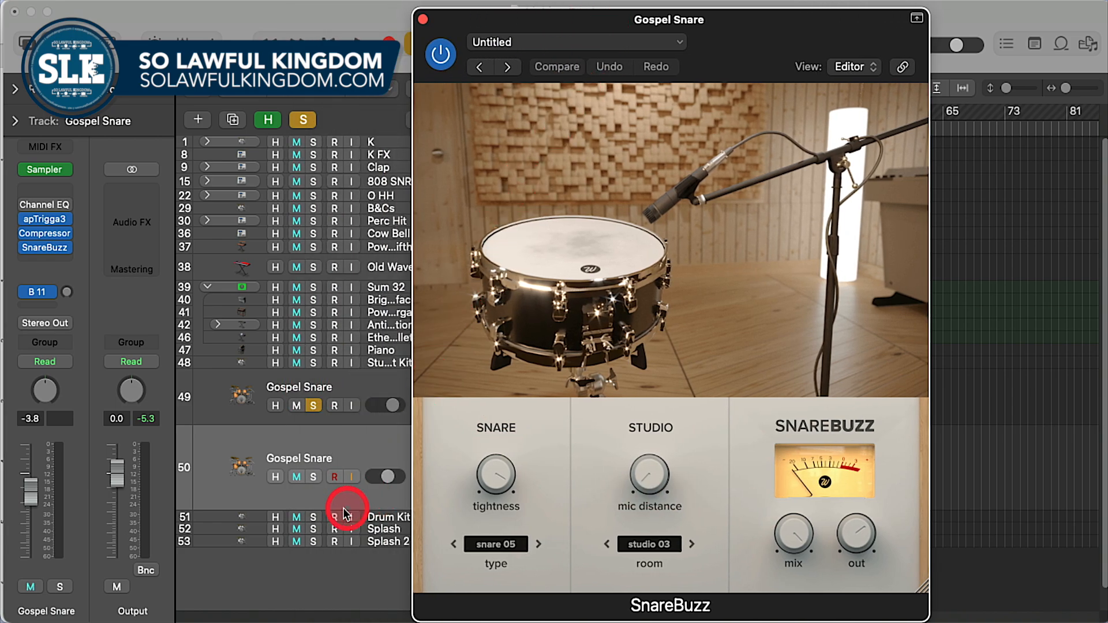
Step: Solo only Gospel Snare track 50, raise its volume to 0.9 dB and play the snare buzz
left_click(313, 476)
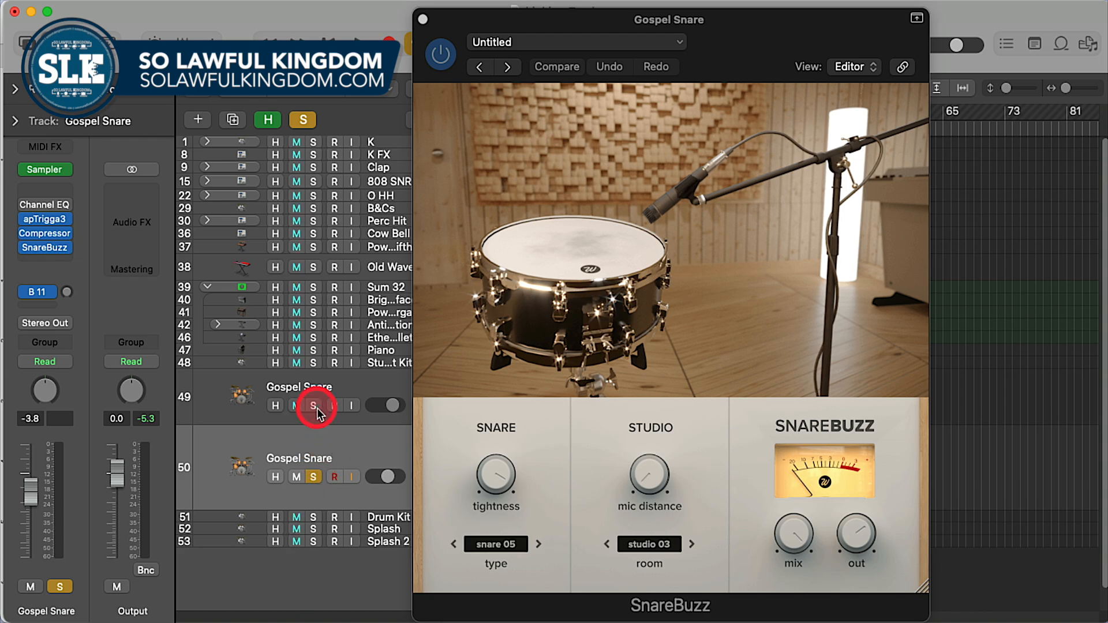
left_click_drag(774, 23, 673, 20)
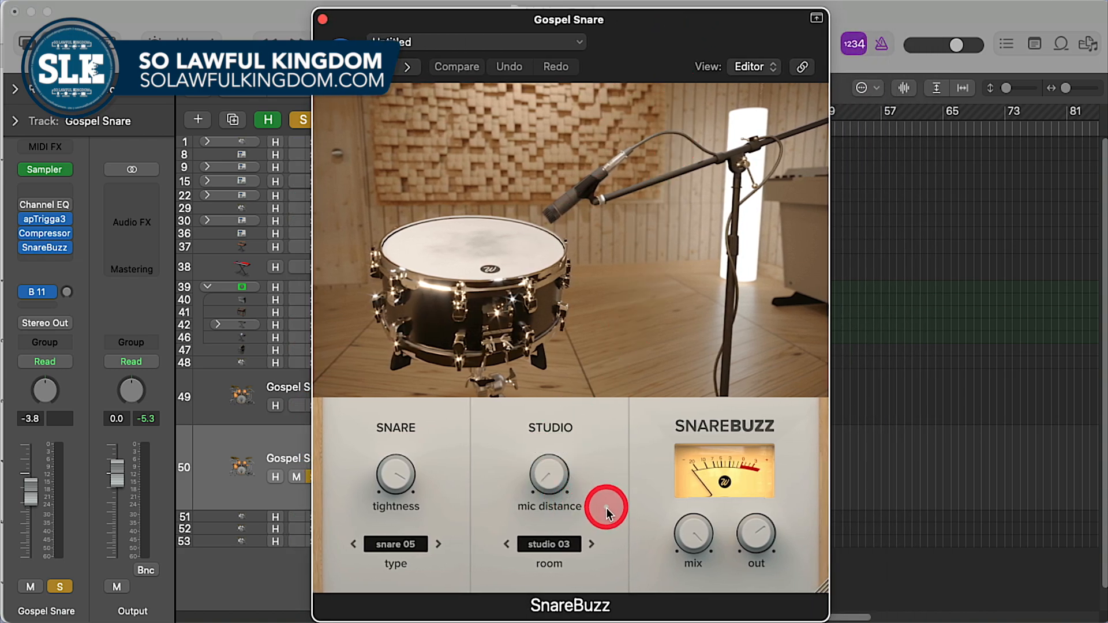
left_click_drag(31, 495, 33, 476)
key("space")
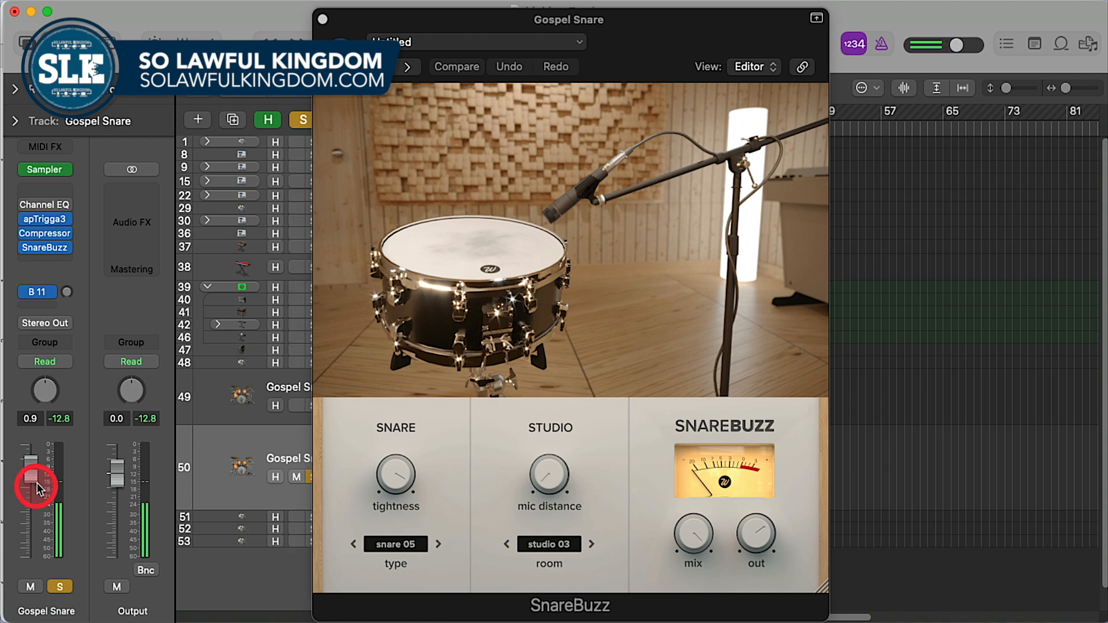
Step: Turn the SnareBuzz mix down to about 68% and raise it back up
left_click(543, 104)
left_click_drag(647, 22, 629, 22)
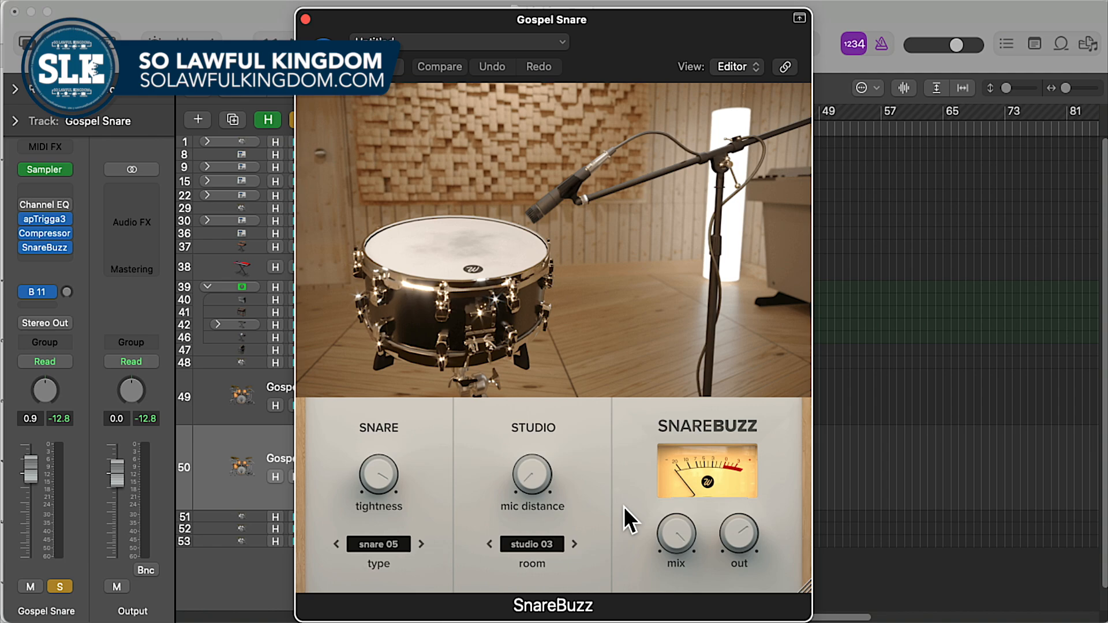
left_click_drag(698, 570, 657, 573)
mouse_move(683, 534)
left_mouse_down()
mouse_move(670, 552)
mouse_move(682, 521)
mouse_move(673, 538)
left_mouse_up()
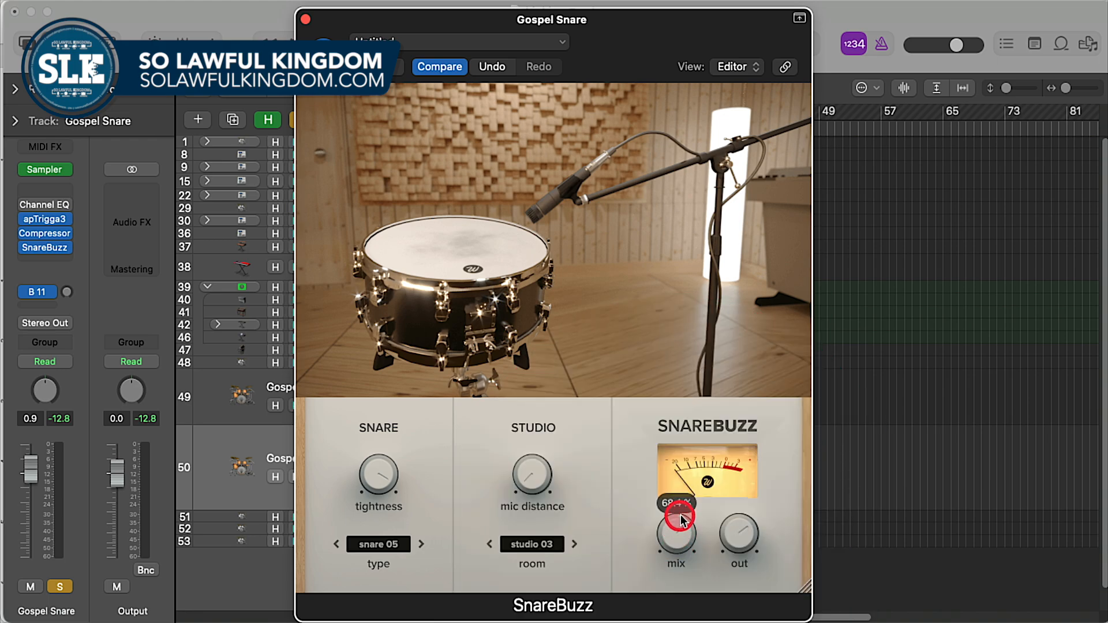
left_click_drag(678, 547, 716, 459)
Step: Compare the soloed Gospel Snare on track 49 alone against it combined with the SnareBuzz layer on track 50
left_click_drag(623, 54, 884, 33)
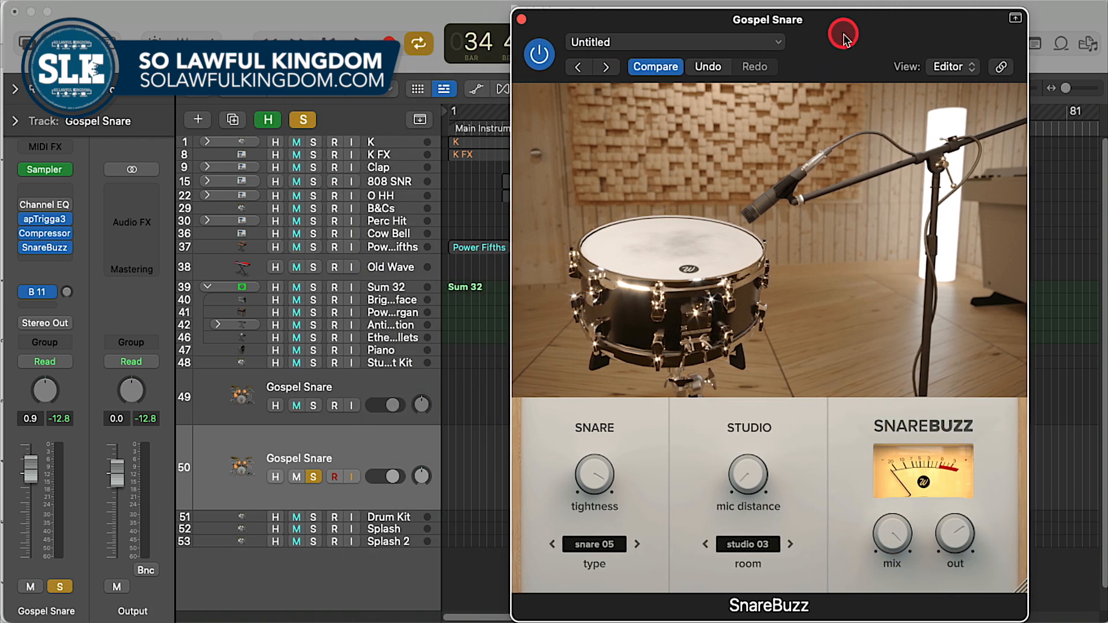
left_click(313, 407)
left_click(313, 477)
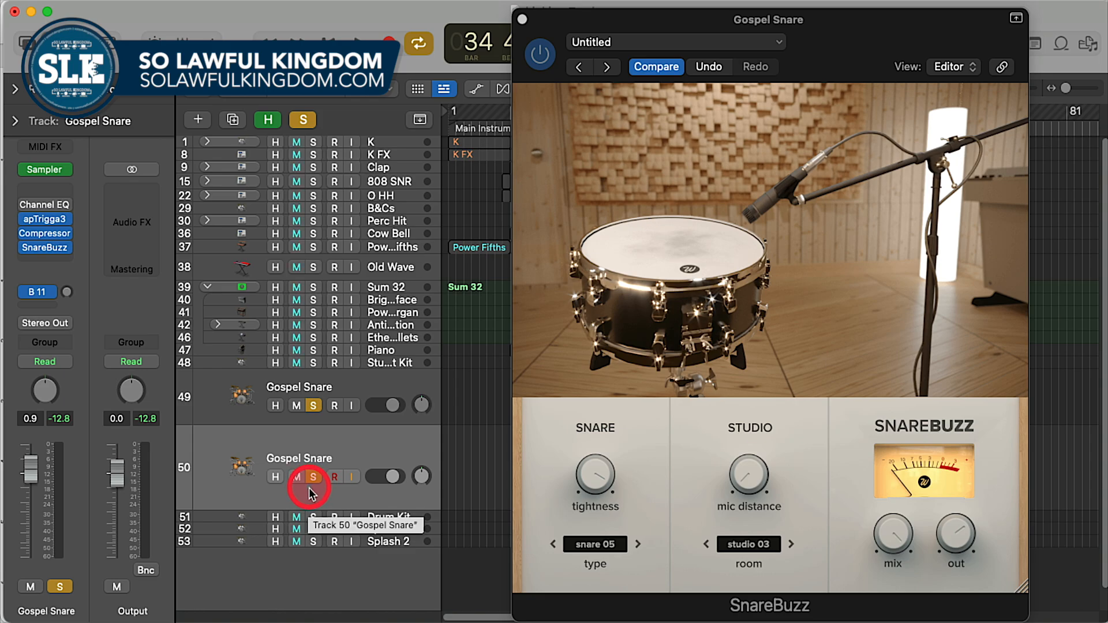
left_click(313, 478)
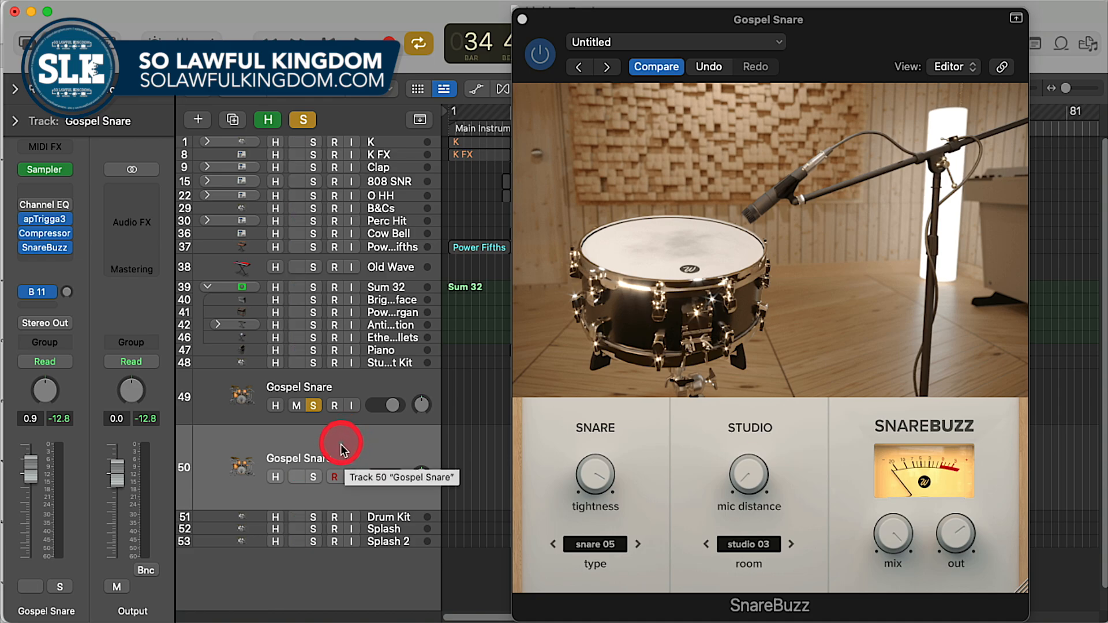
key("space")
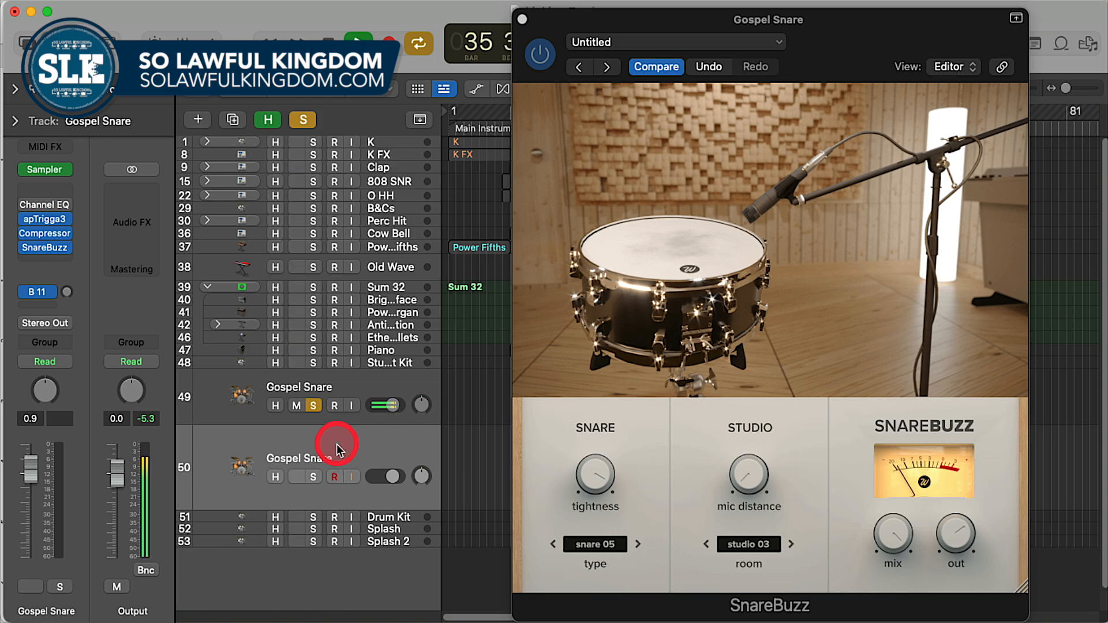
left_click(312, 476)
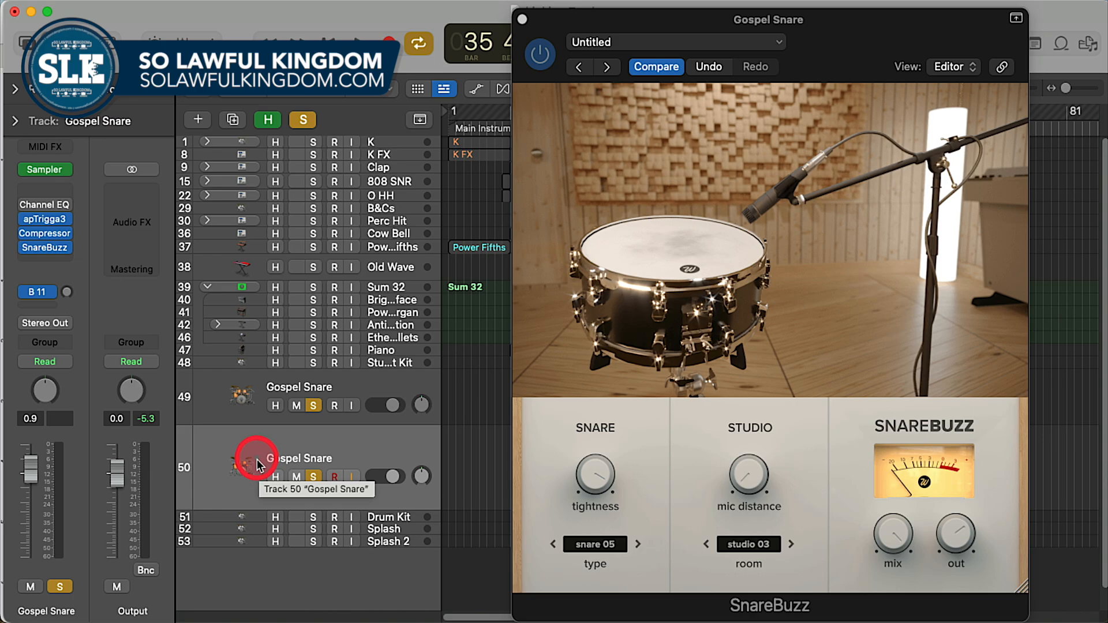
key("space")
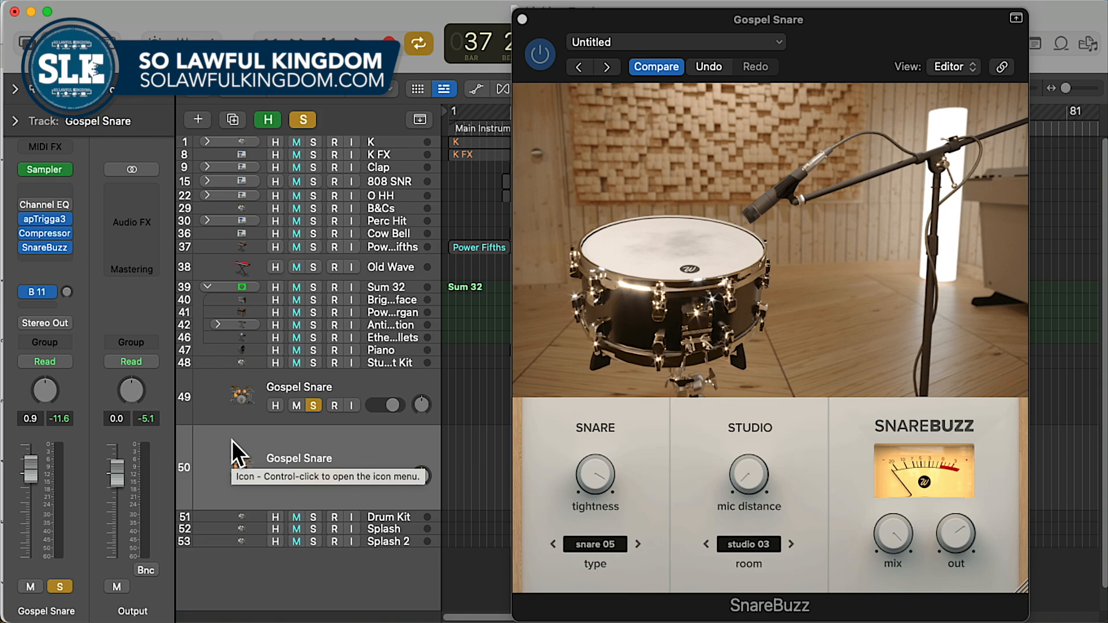
Step: Close SnareBuzz, clear all track solos and play the full mix within the cycle range
left_click(522, 19)
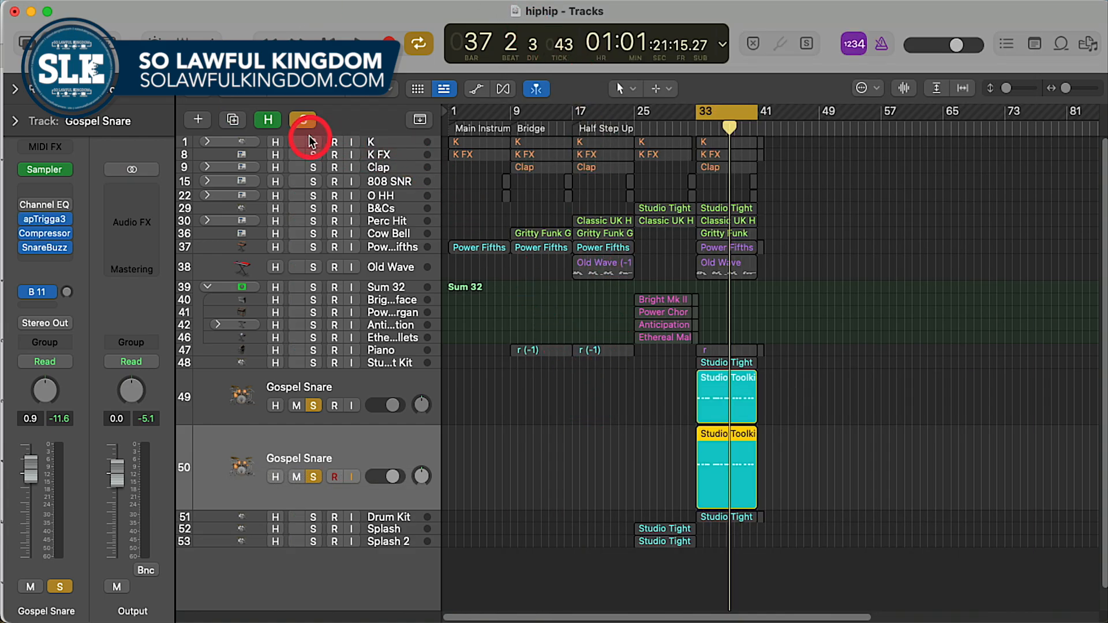
left_click(303, 119)
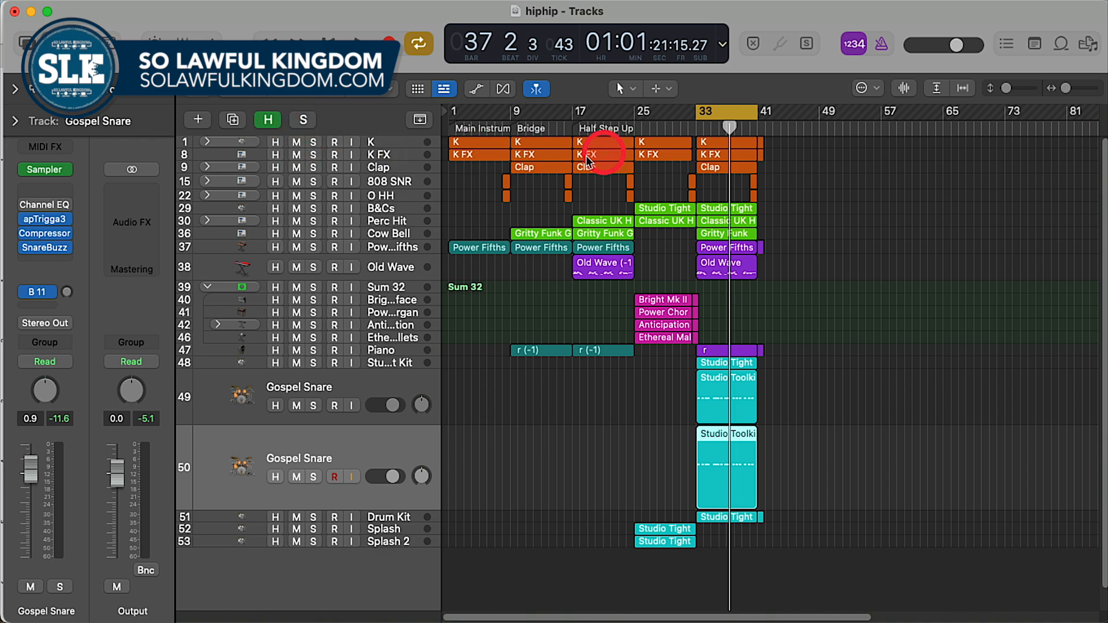
key("space")
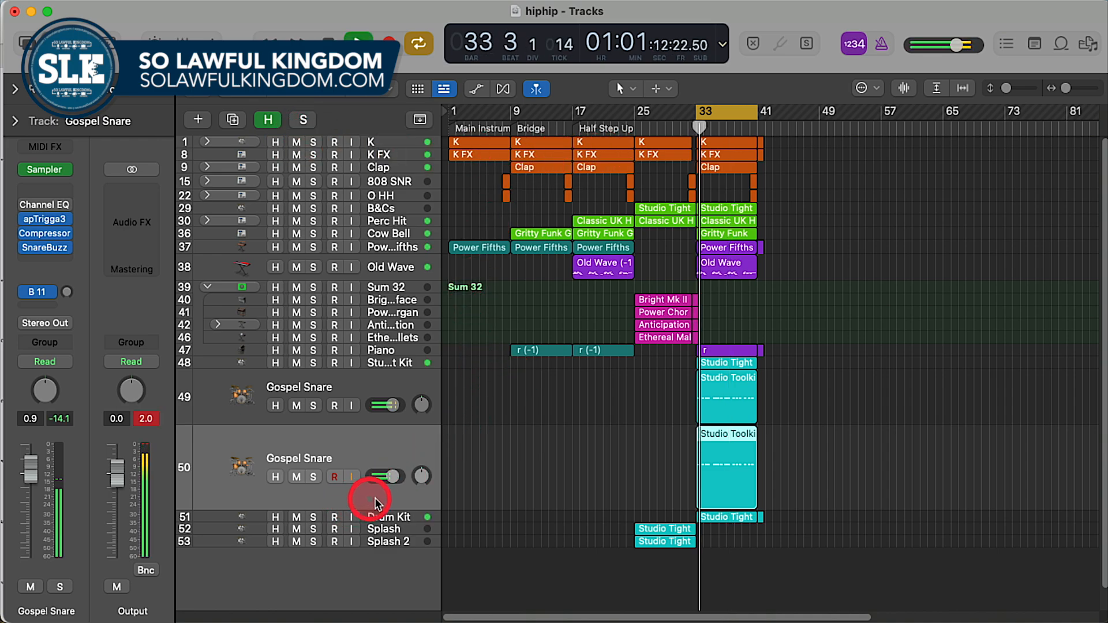
Step: Set Gospel Snare track 50's volume to 0.1 dB and mute the track to hear the mix without it
left_click_drag(29, 470, 2, 502)
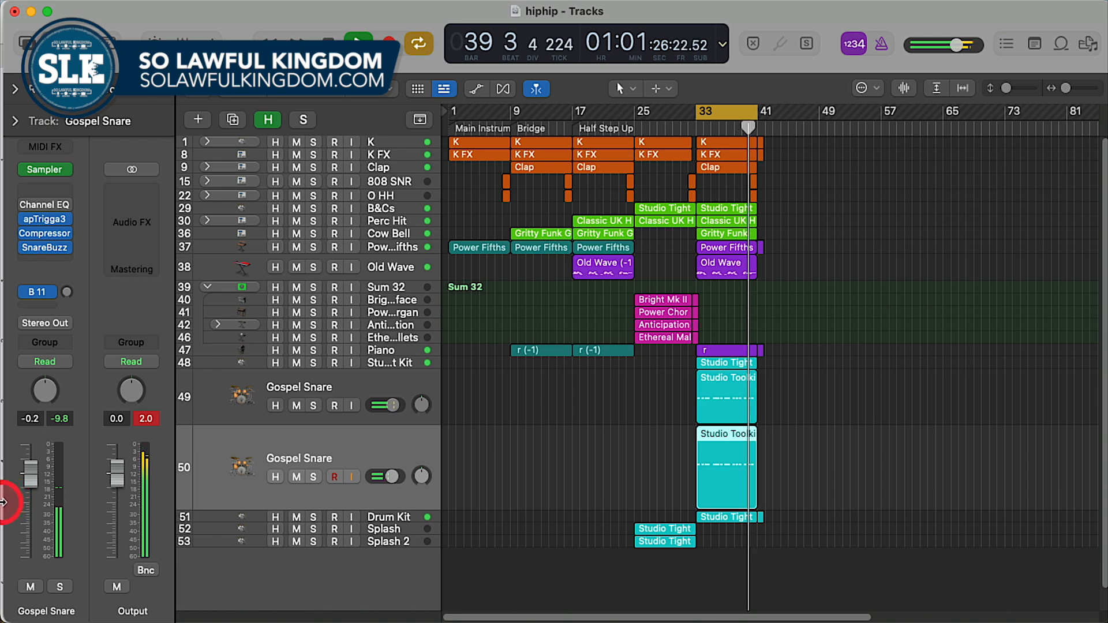
left_click(297, 479)
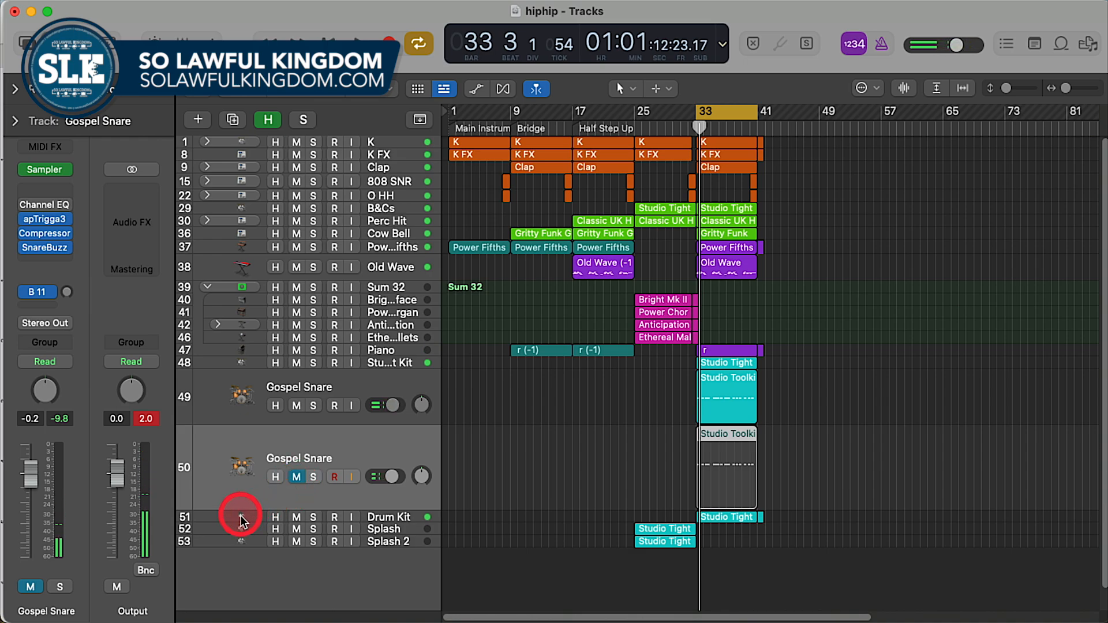
left_click_drag(32, 482, 33, 479)
key("space")
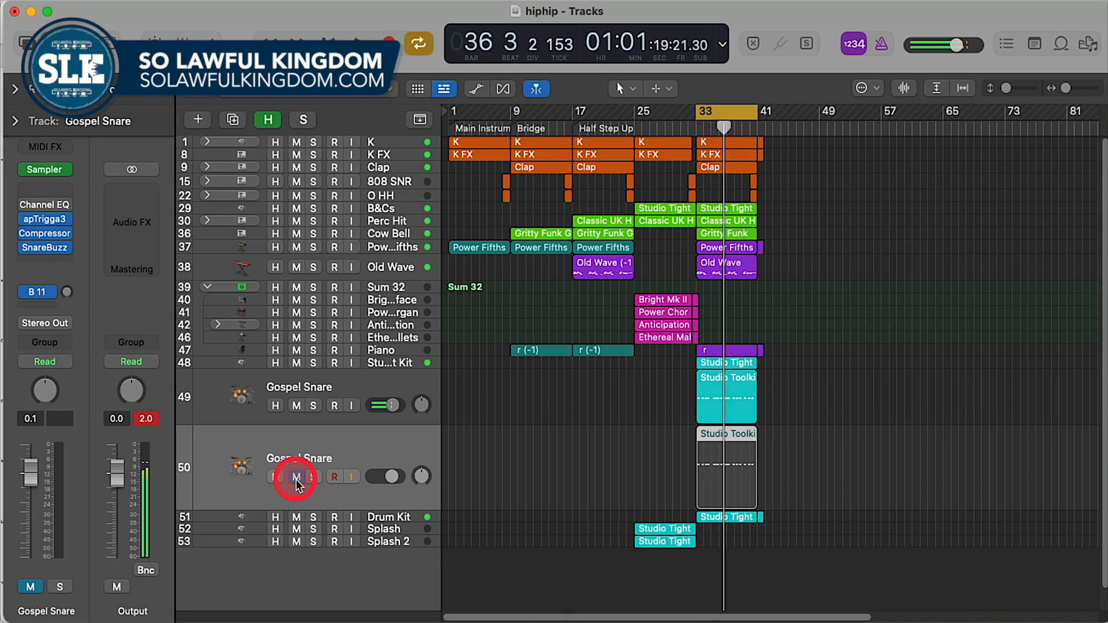
Step: Unmute Gospel Snare track 50 and play the mix with the SnareBuzz layer
left_click(296, 477)
key("space")
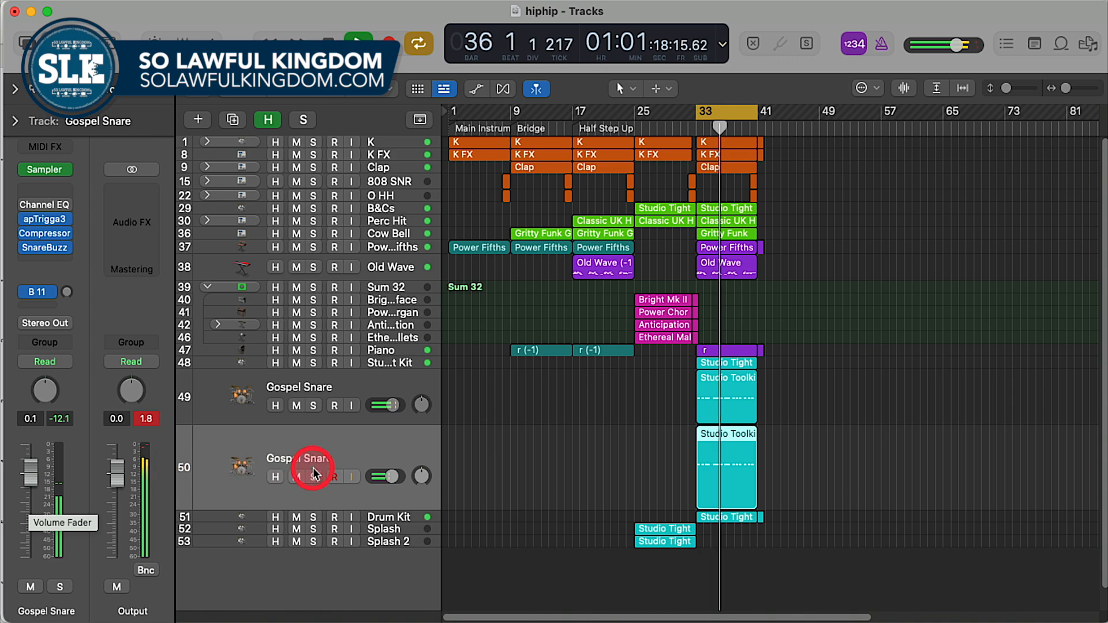
key("space")
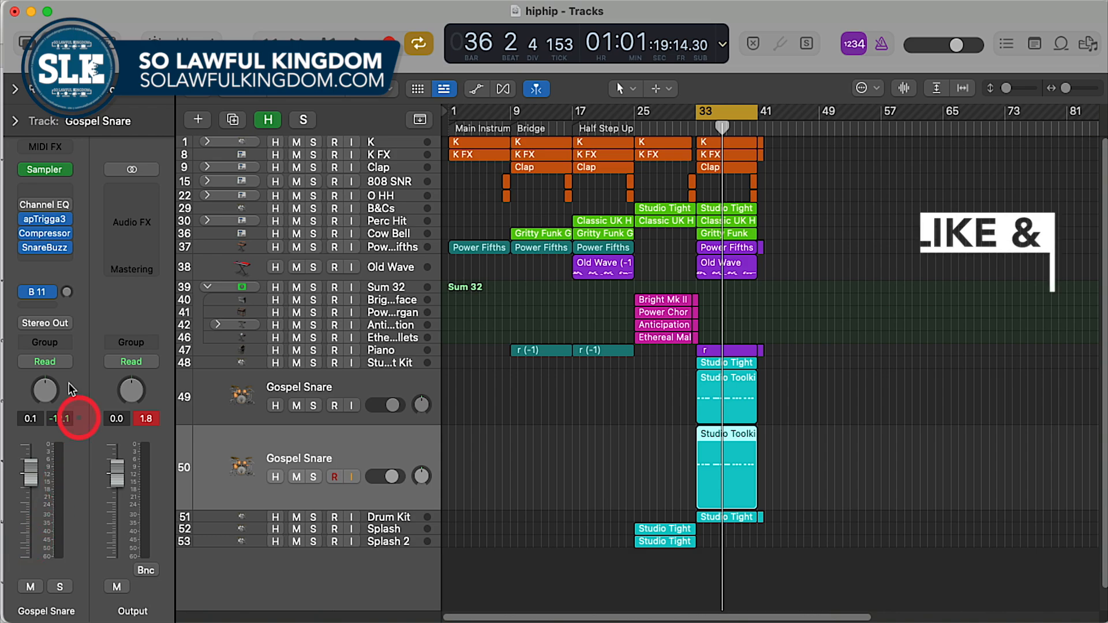
Step: Reopen the SnareBuzz plug-in on Gospel Snare track 50 and reposition its window
left_click(44, 247)
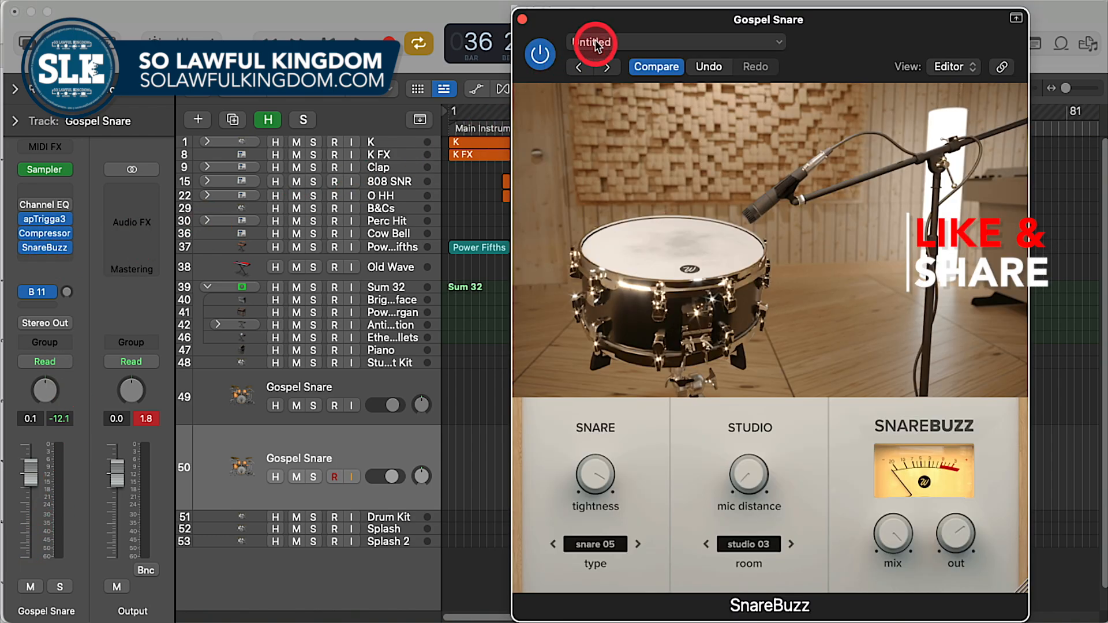
left_click_drag(645, 20, 437, 26)
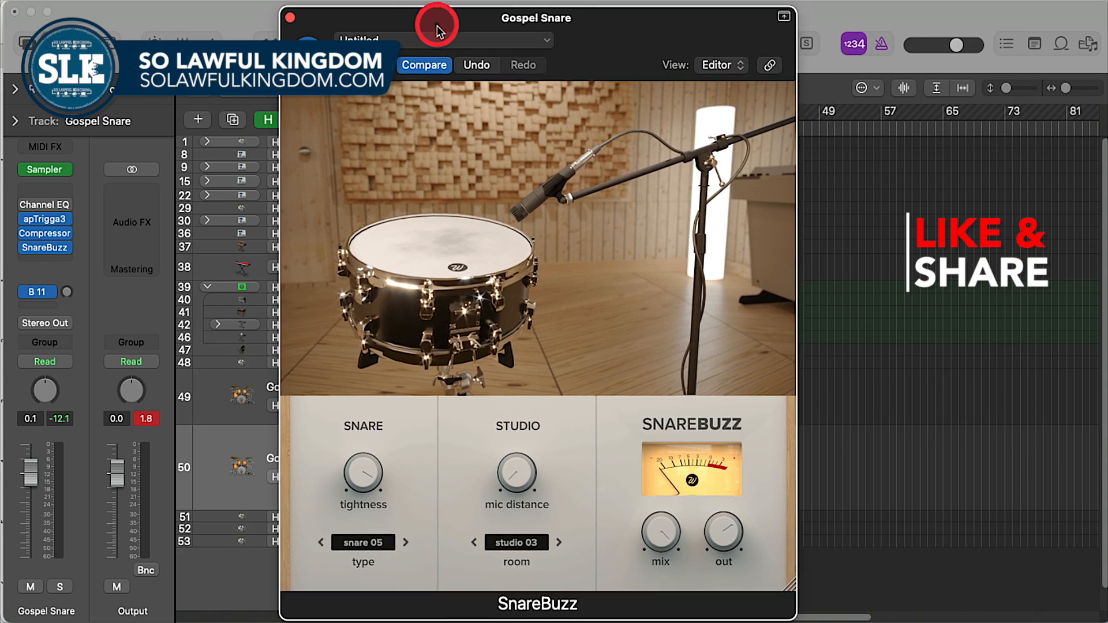